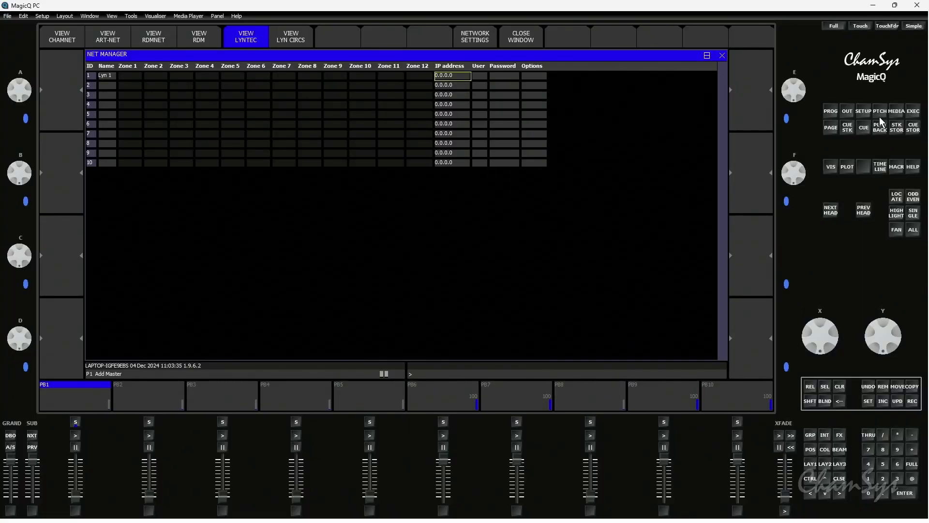
Set the console's IP address to 2.0.0.10 in the Network settings.
left_click(866, 113)
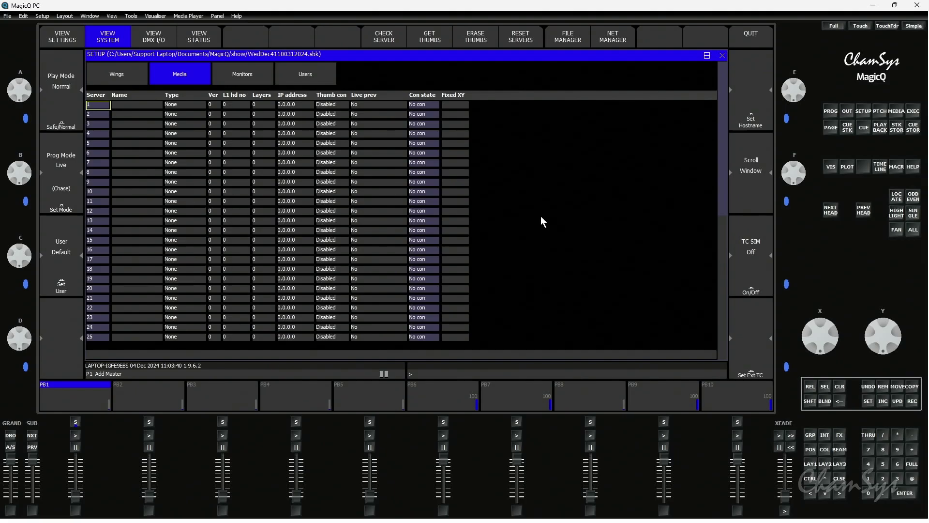
left_click(63, 37)
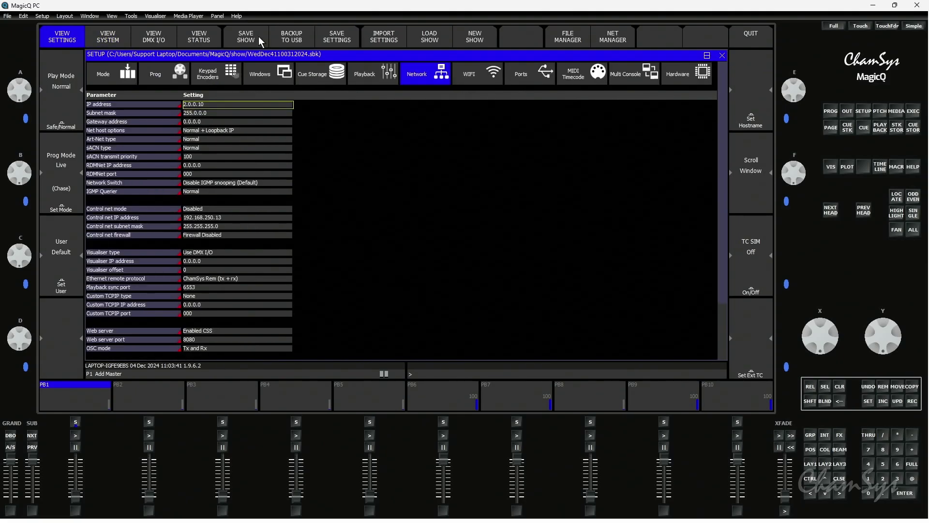
double_click(248, 101)
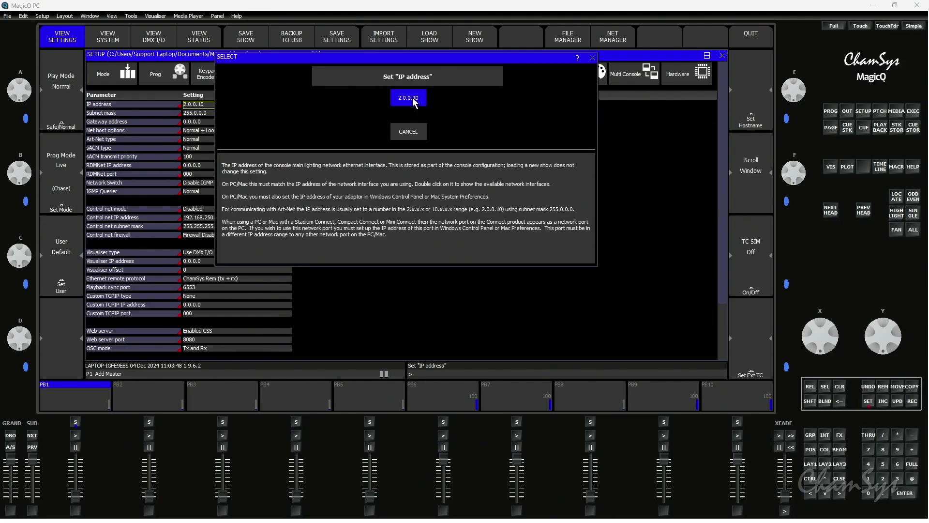
left_click(408, 98)
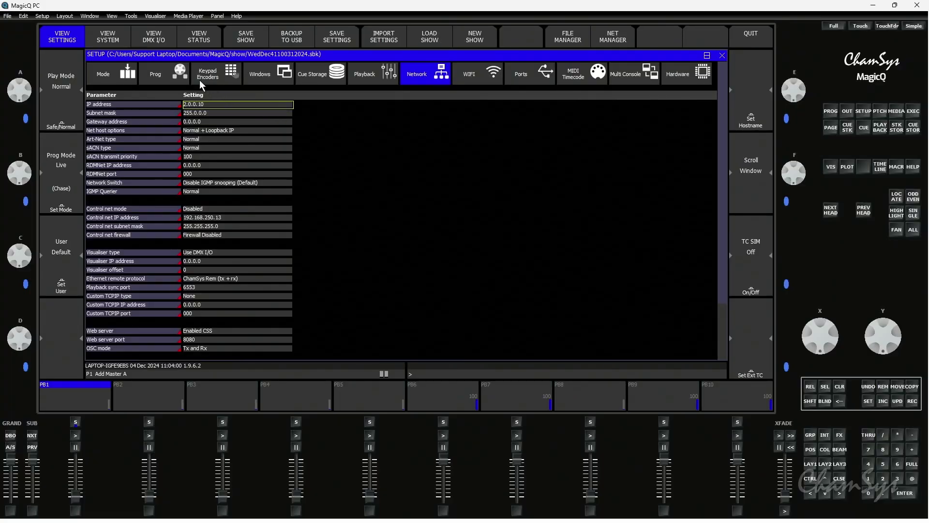
In Net Manager, give Lyn 1 the IP address 2.0.0.69, user admin and its password.
left_click(147, 41)
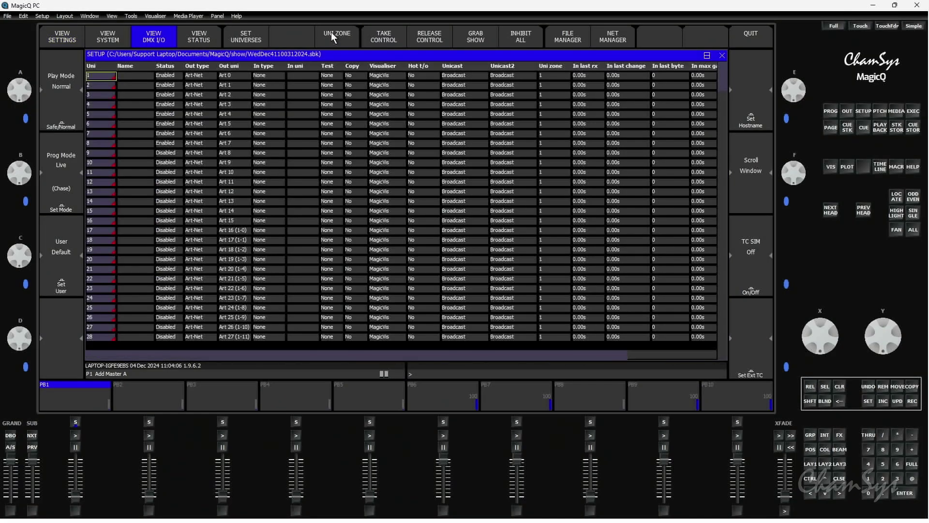
left_click(620, 42)
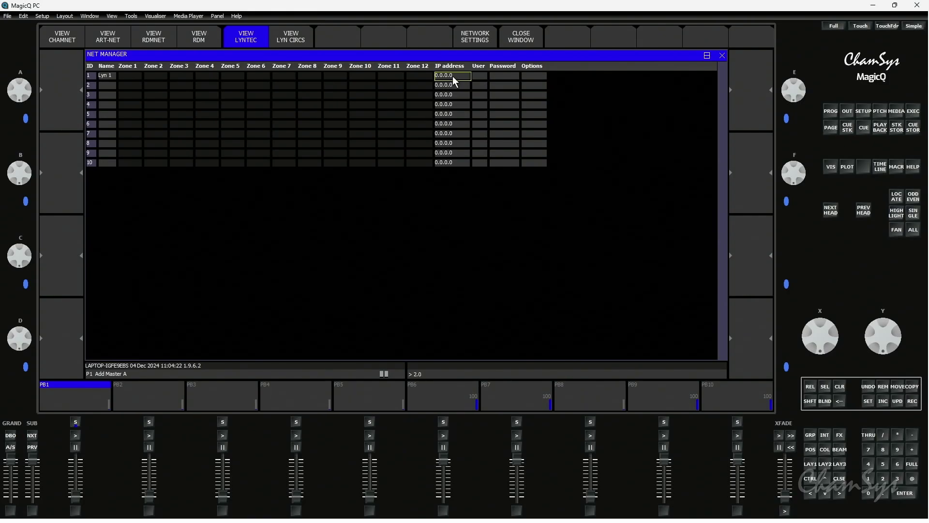
key("Return")
left_click(485, 76)
type("admin")
key("Return")
key("Right")
key("Return")
Show Lyn 1's circuit list and switch circuit 1 from Off to On.
left_click(282, 40)
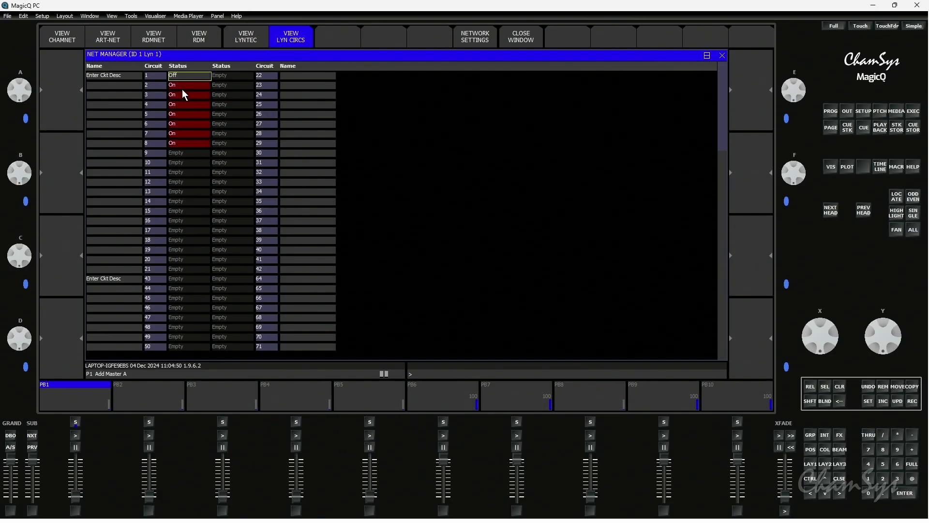
left_click(187, 76)
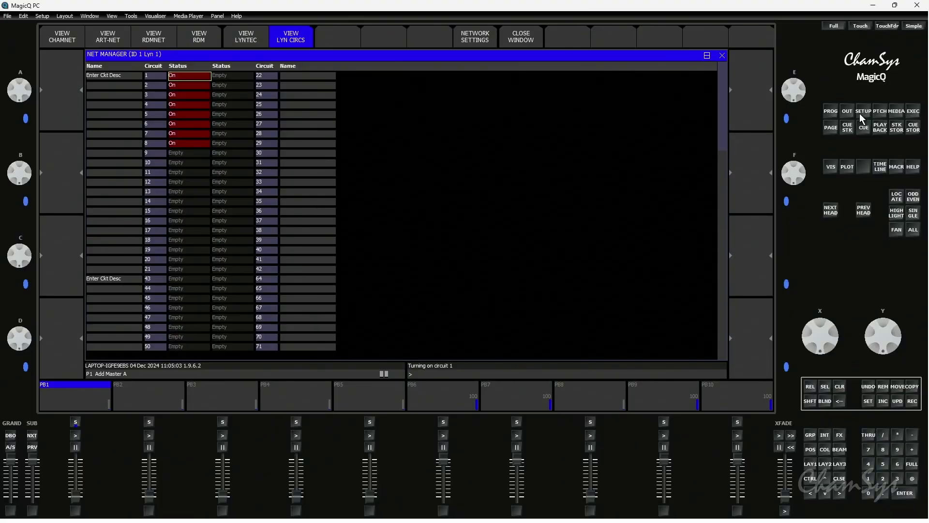
Erase the current show for a new one in programming mode, then reopen Lyntec circuits.
left_click(860, 114)
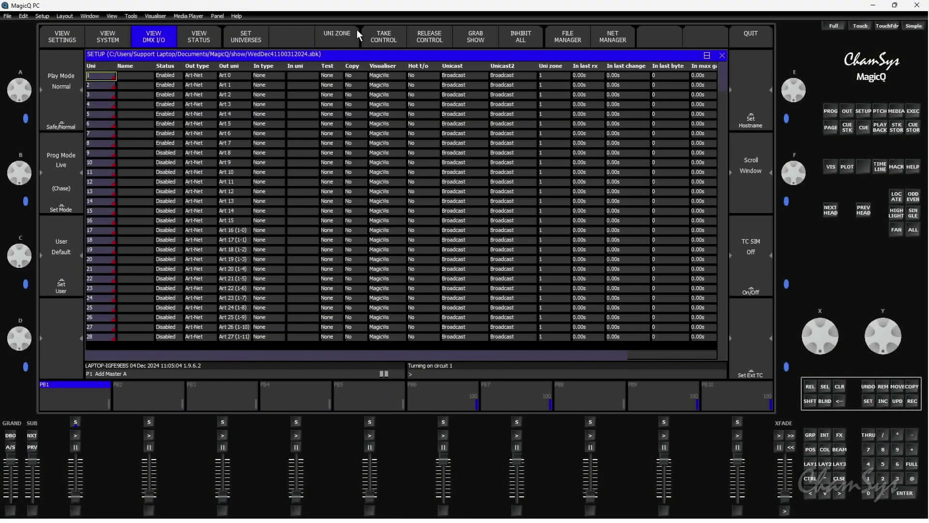
left_click(56, 39)
left_click(486, 37)
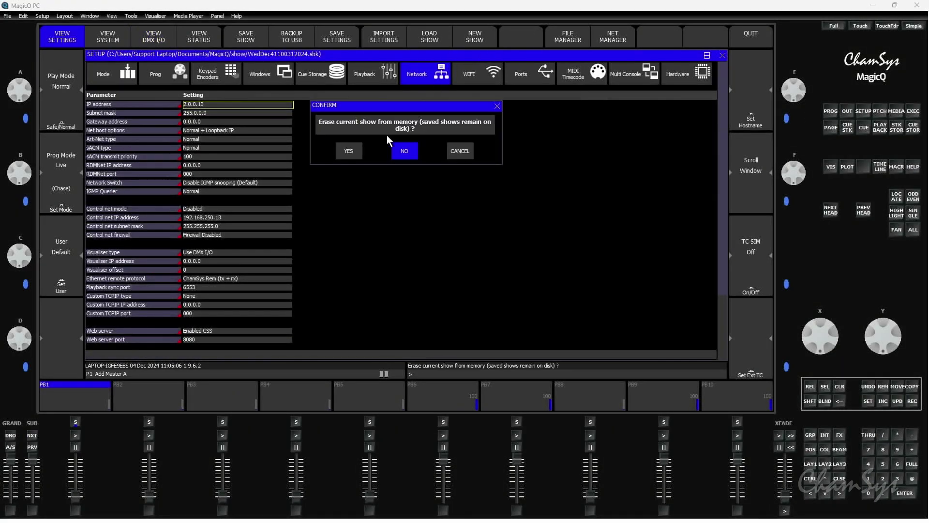
left_click(351, 150)
left_click(316, 98)
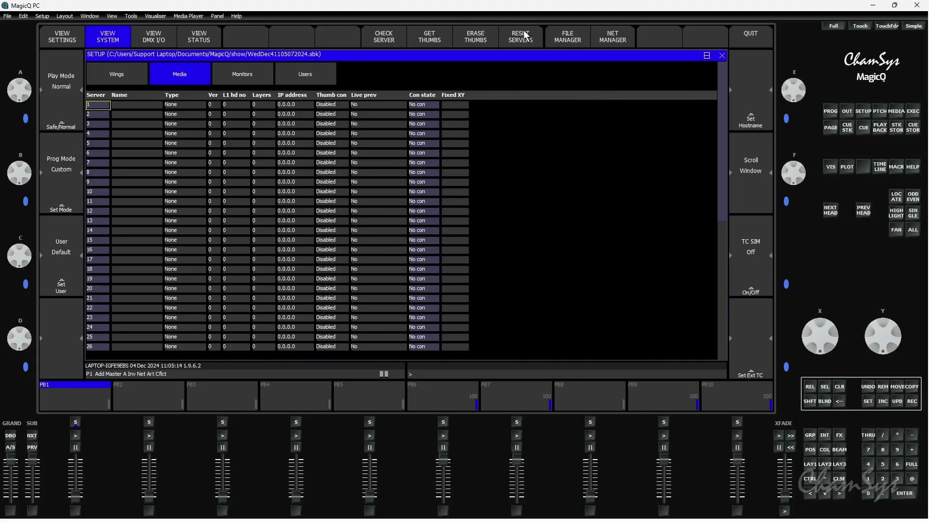
left_click(610, 34)
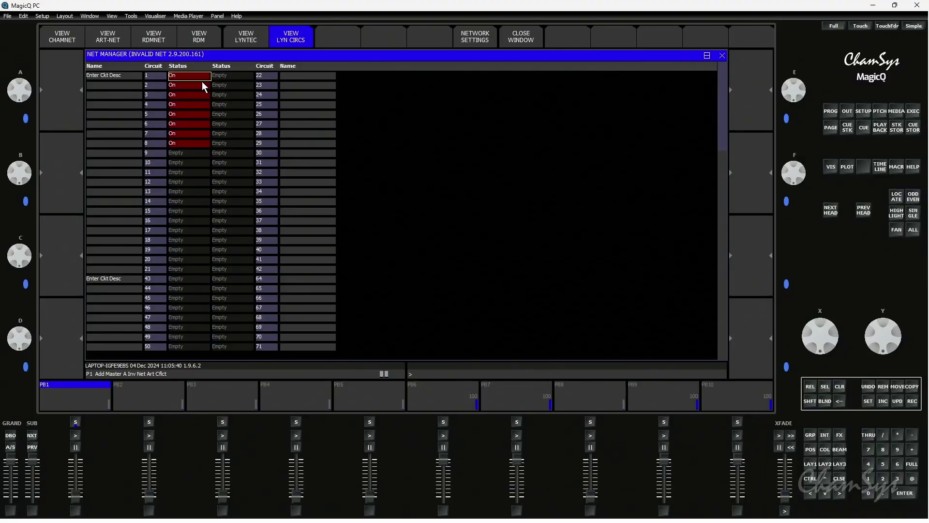
Load LynTest.shw from the date-sorted show list and display its Execute page.
left_click(855, 112)
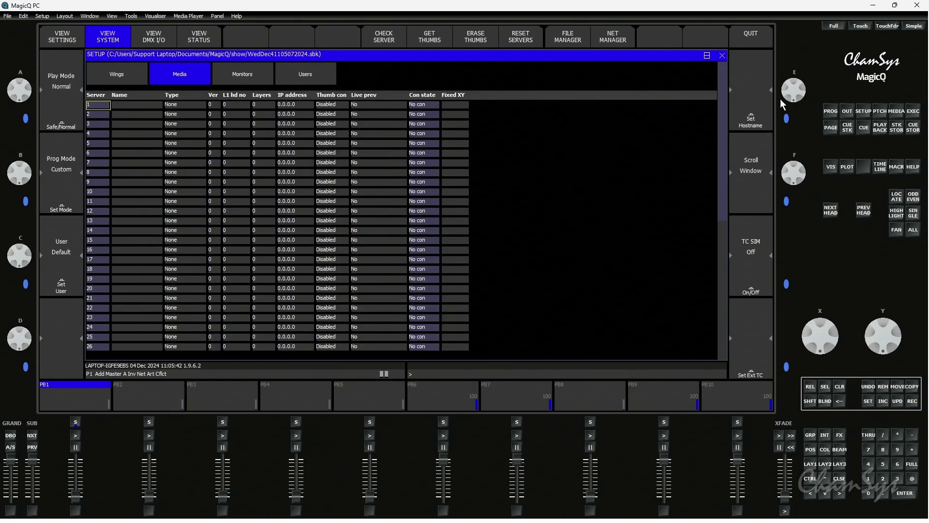
left_click(80, 39)
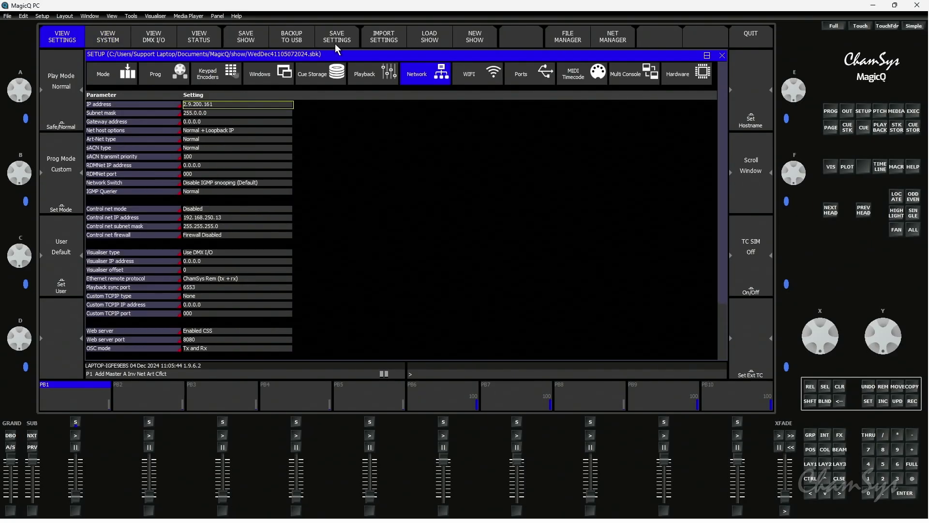
left_click(414, 33)
left_click(738, 114)
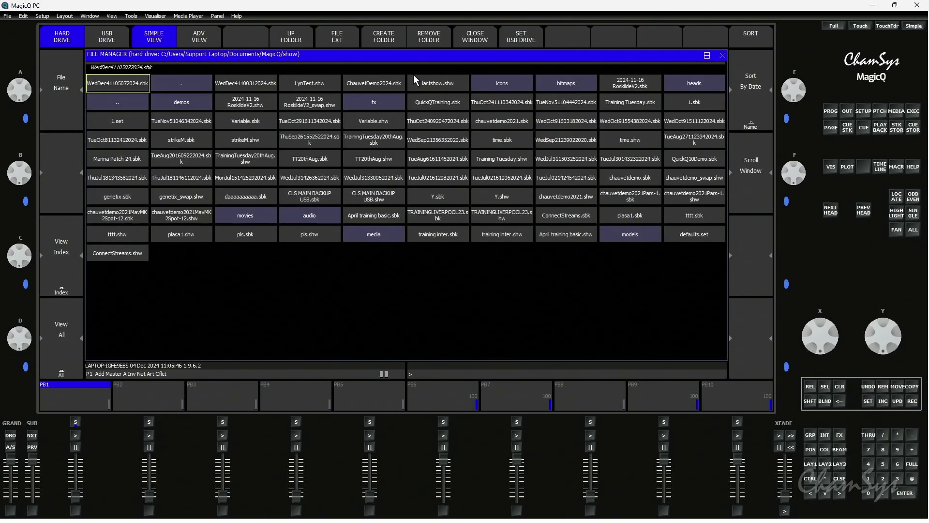
left_click(316, 87)
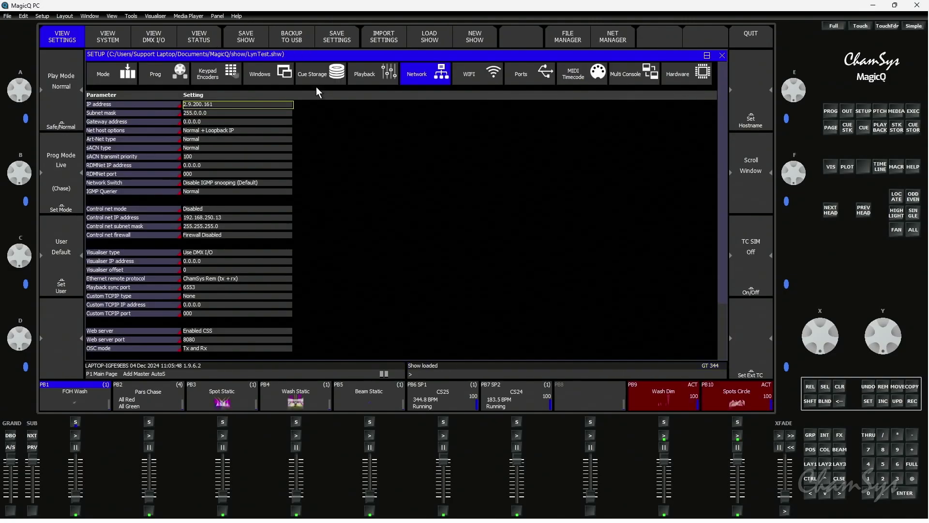
left_click(914, 112)
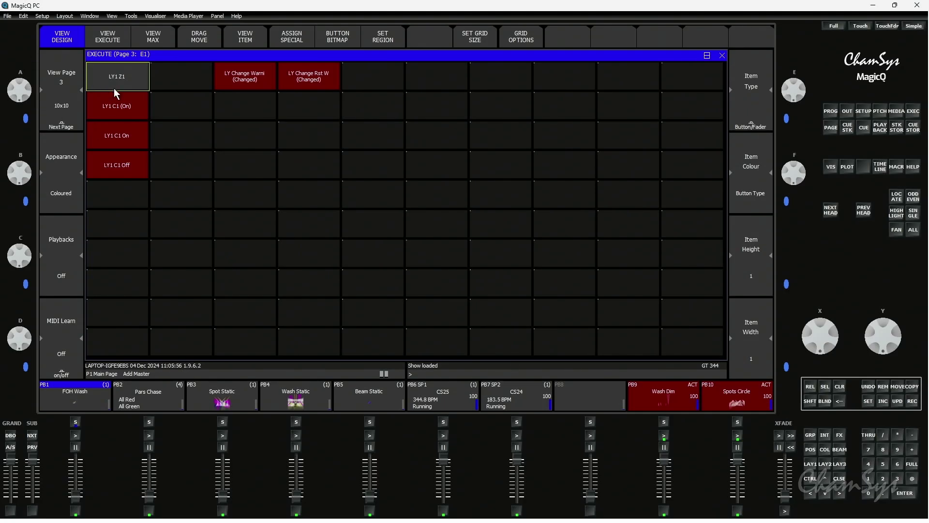
Assign the cell beside LY1 C1 On a Lyntec LY1 Chan On function for circuit 2.
left_click(186, 139)
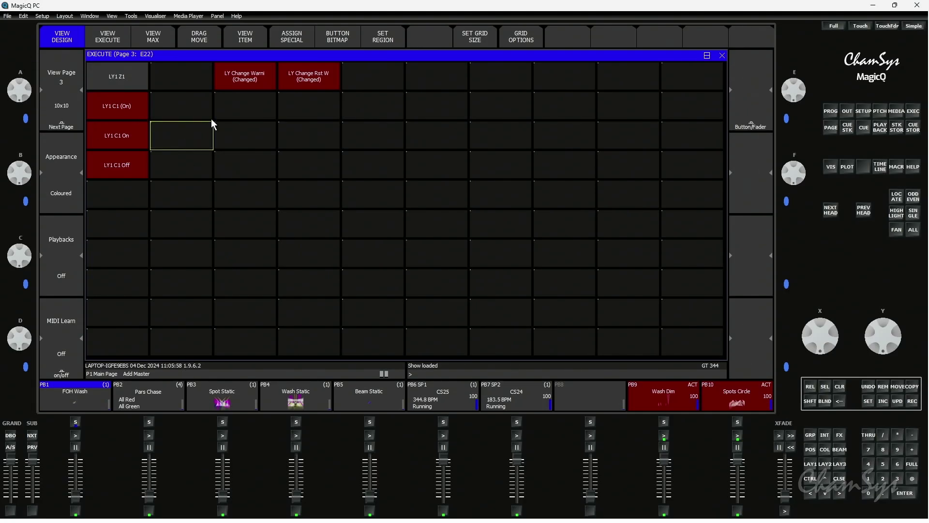
left_click(126, 166)
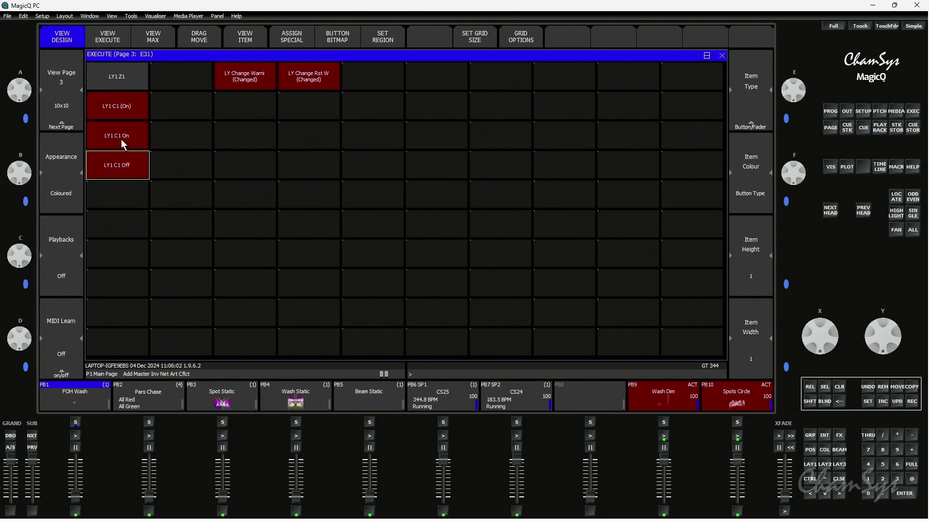
left_click(120, 137)
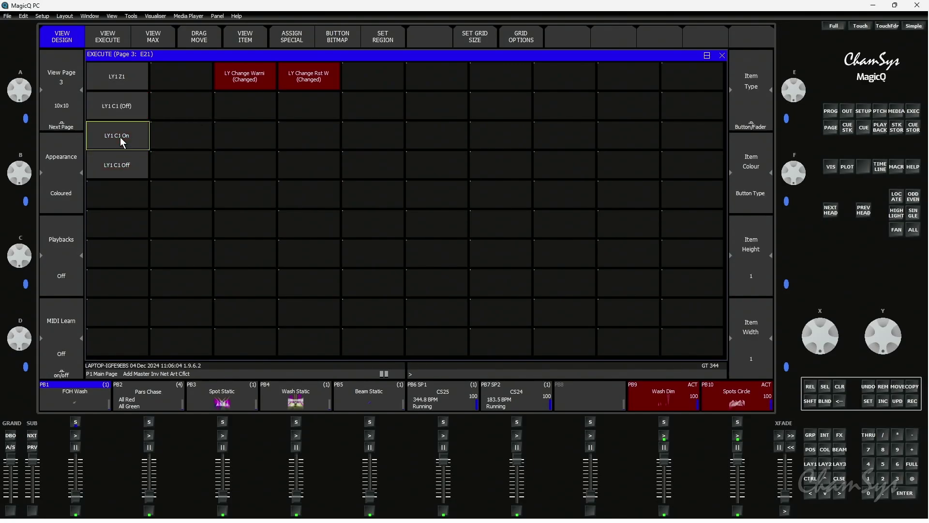
left_click(172, 135)
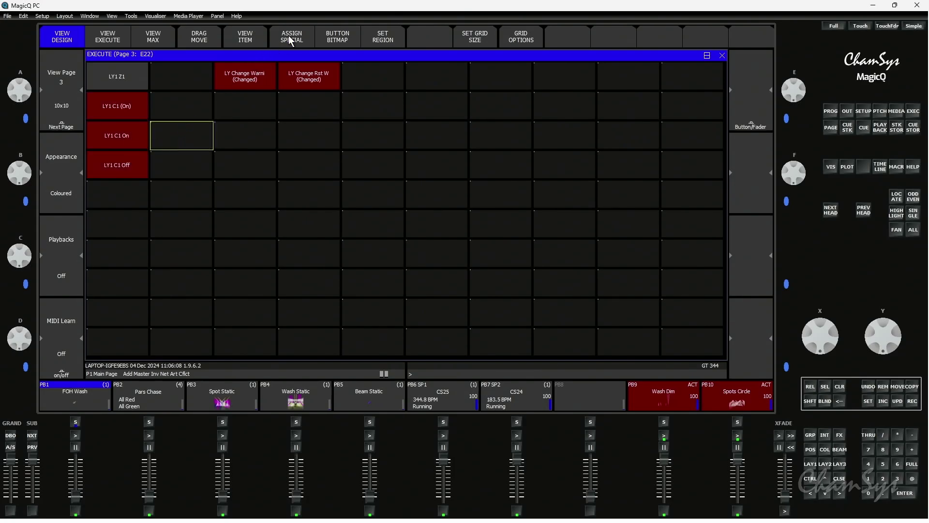
left_click(291, 38)
left_click(268, 158)
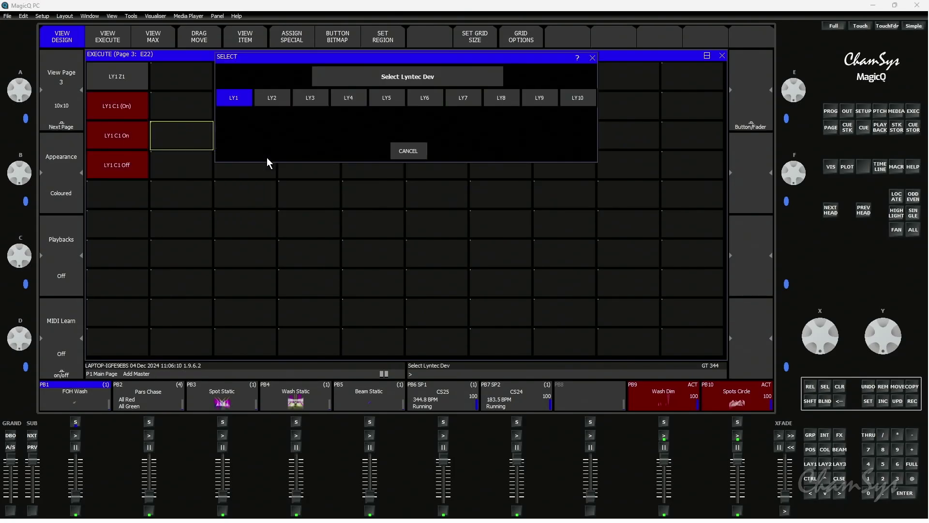
left_click(230, 103)
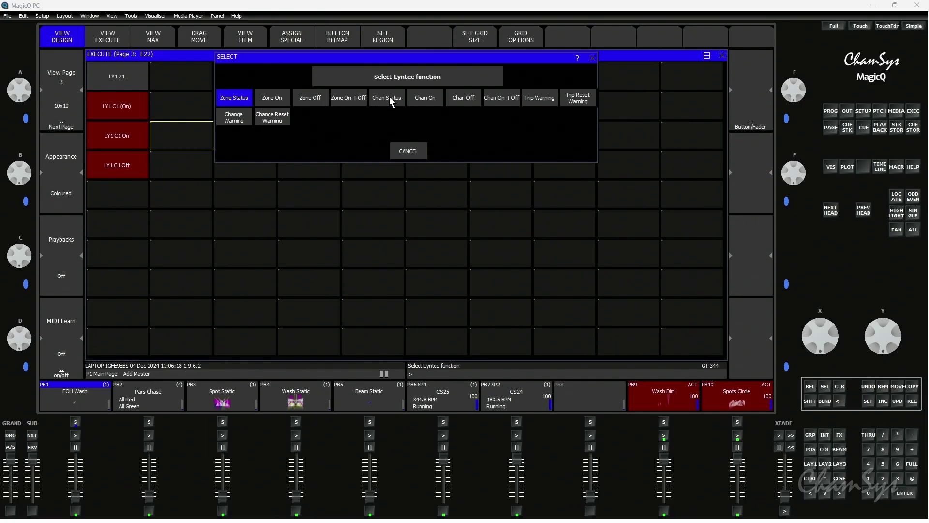
left_click(431, 99)
left_click(388, 220)
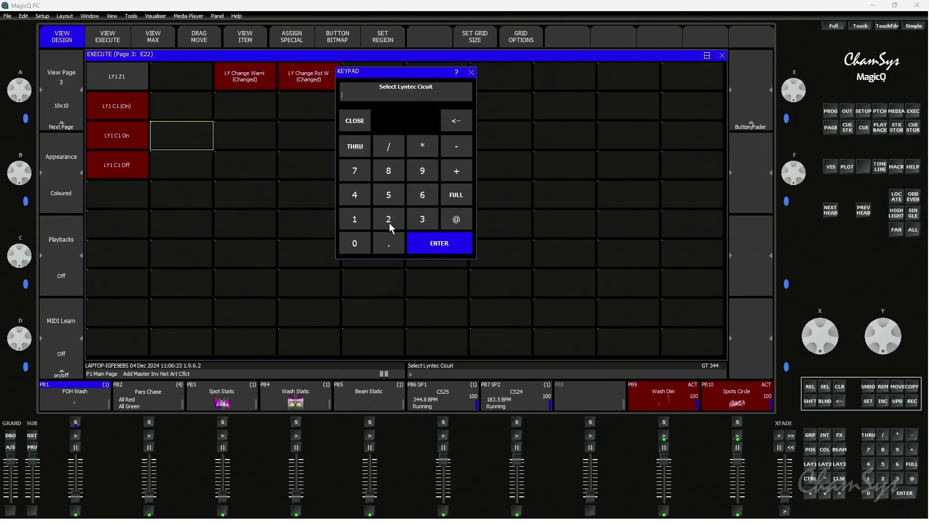
left_click(413, 242)
left_click(178, 163)
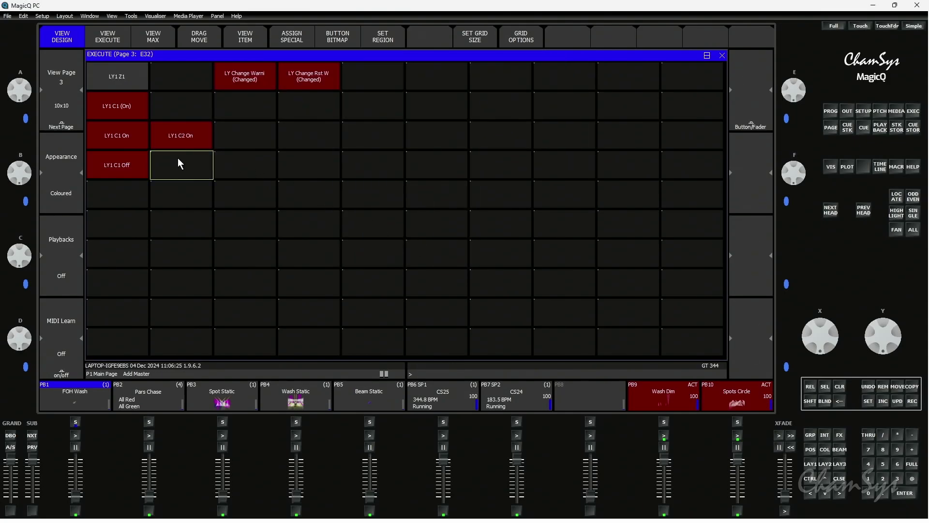
Make the selected cell a Lyntec Chan Off button for circuit 2, labelled LY1 C2 Off.
left_click(292, 39)
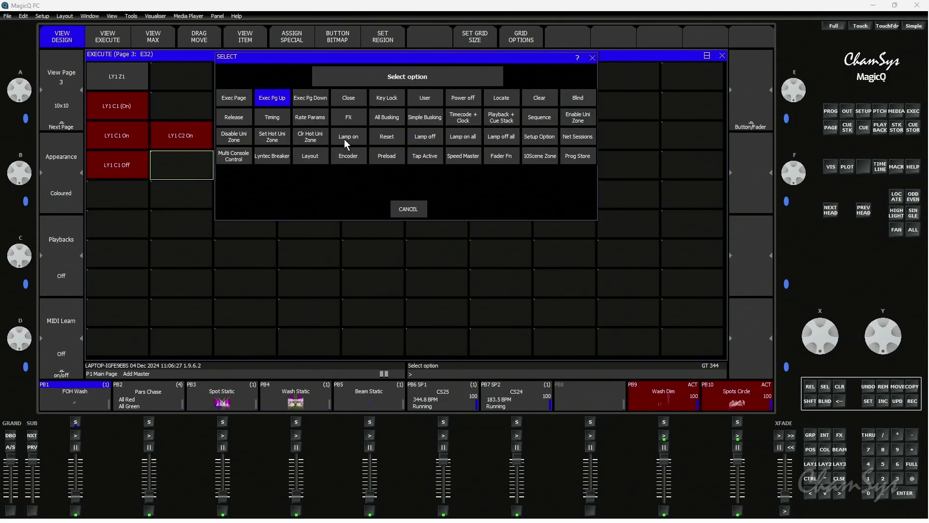
left_click(263, 154)
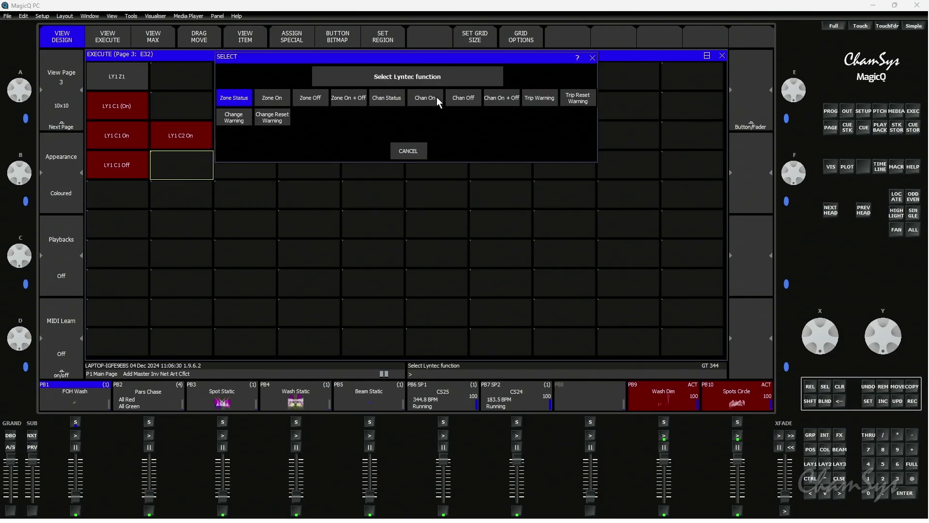
left_click(437, 97)
left_click(391, 218)
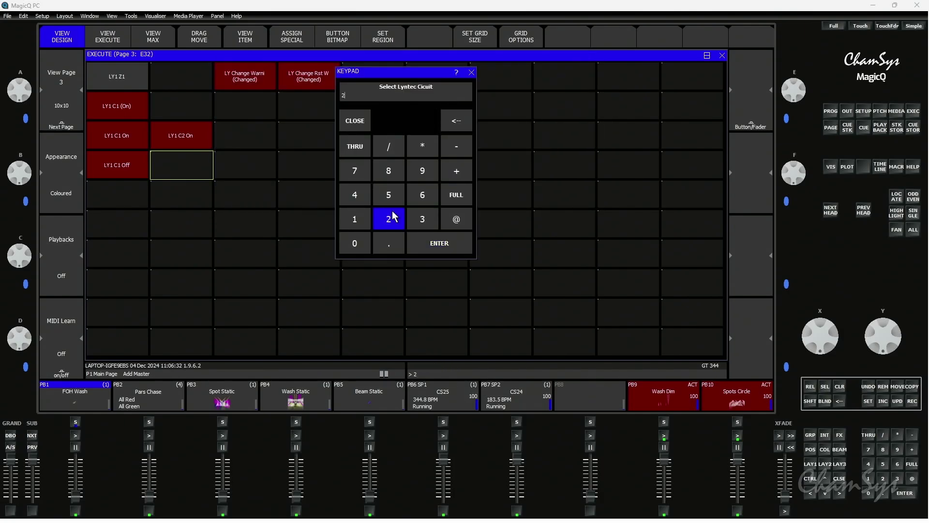
left_click(431, 245)
left_click(187, 103)
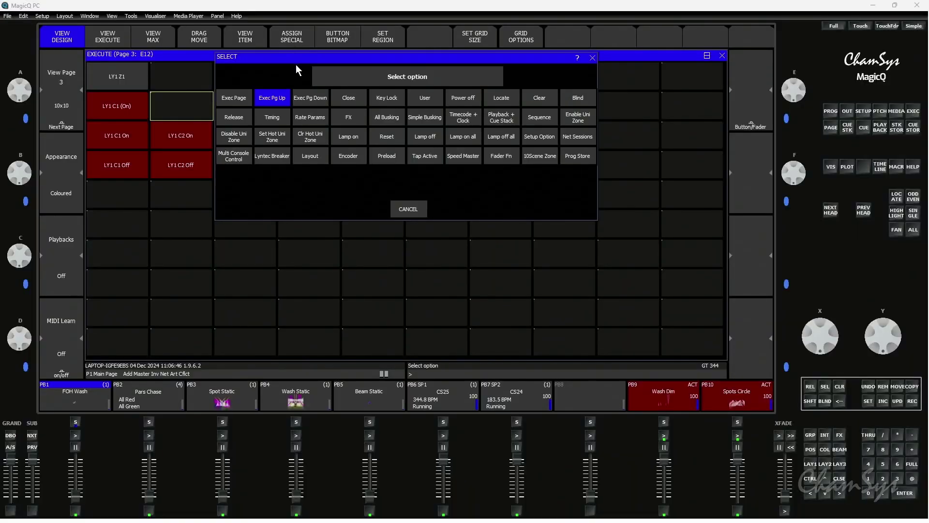
Make the selected cell a Lyntec LY1 Chan Status button for circuit 2, reading Off.
left_click(270, 156)
left_click(245, 96)
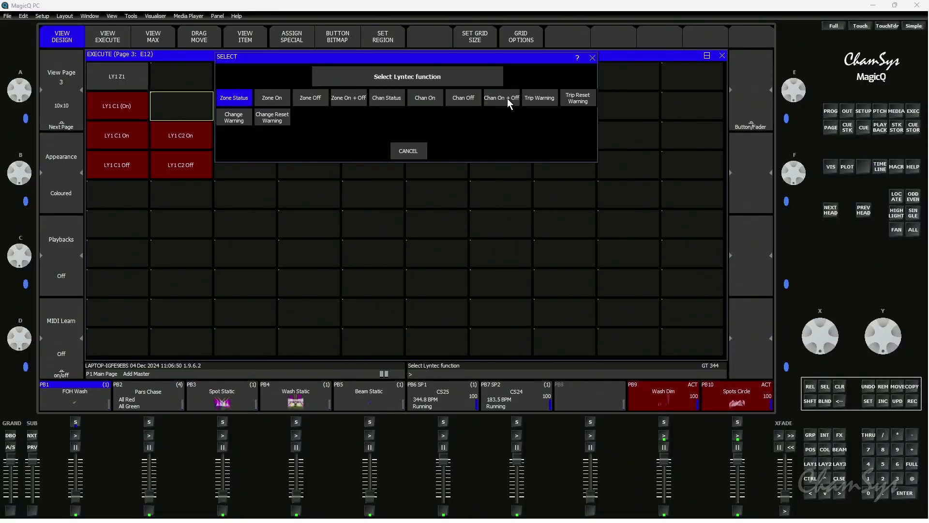
left_click(396, 98)
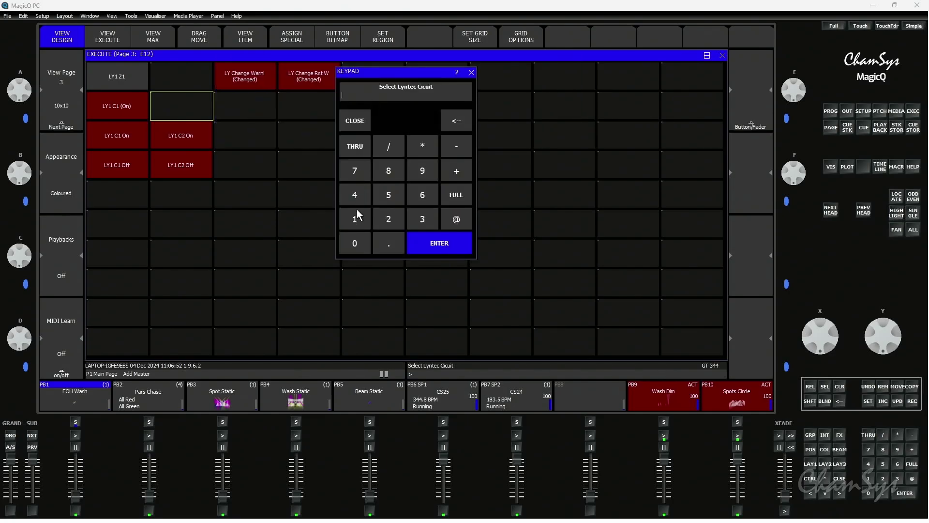
left_click(389, 216)
left_click(427, 241)
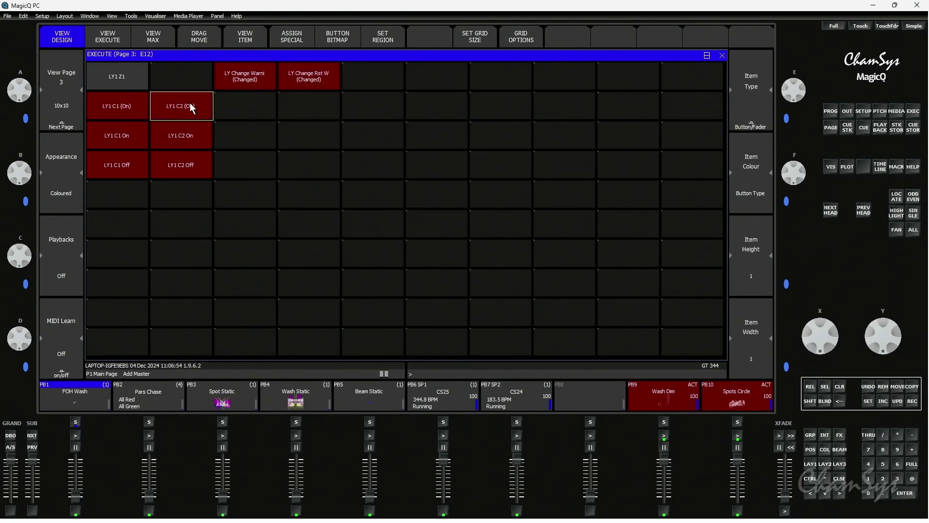
left_click(196, 160)
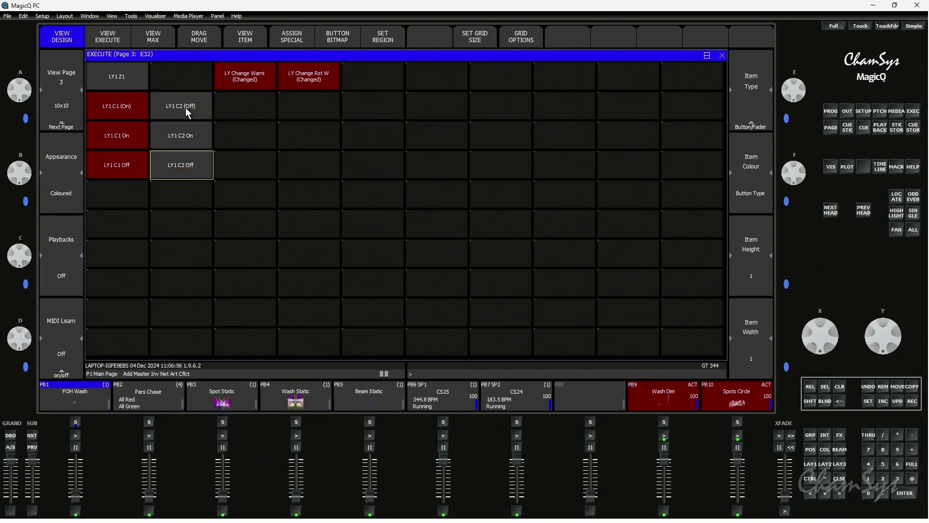